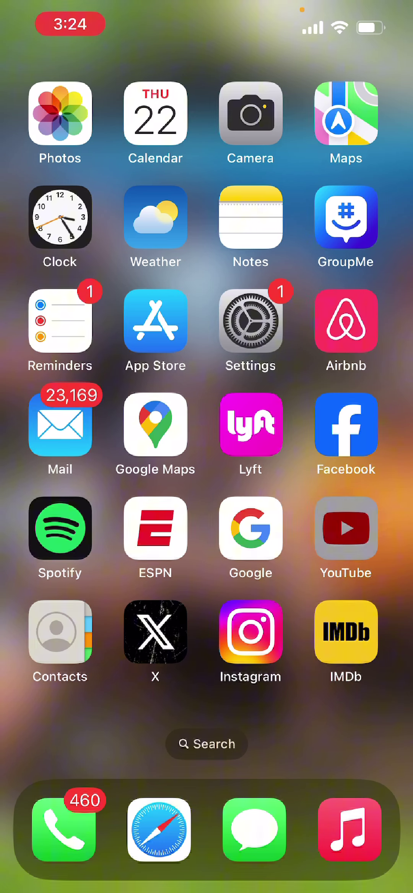
# Swipe to the Home Screen's second page of apps, where Case Status appears.
pyautogui.moveTo(349, 446); pyautogui.dragTo(45, 446)
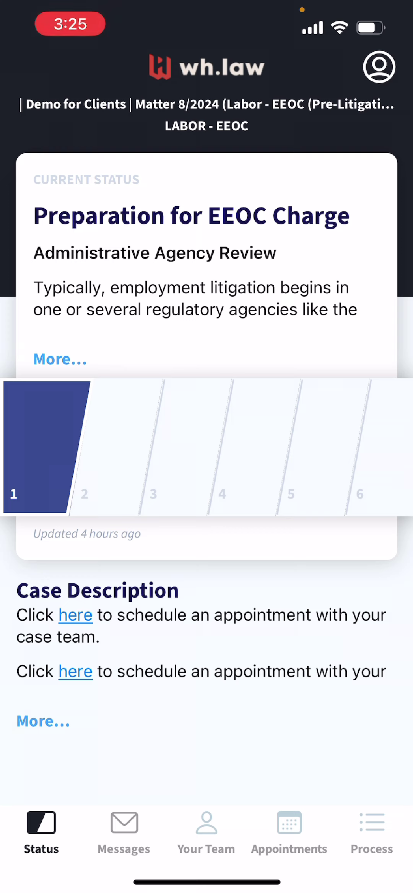
# Expand the case description and follow its case-team scheduling link.
pyautogui.click(43, 721)
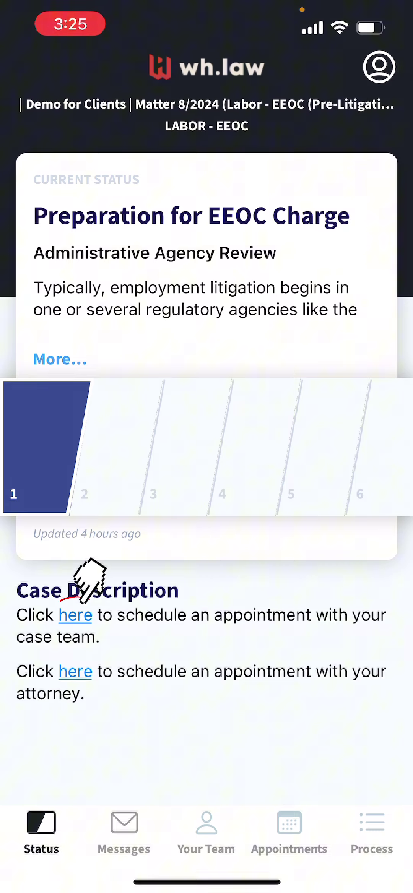
pyautogui.click(75, 615)
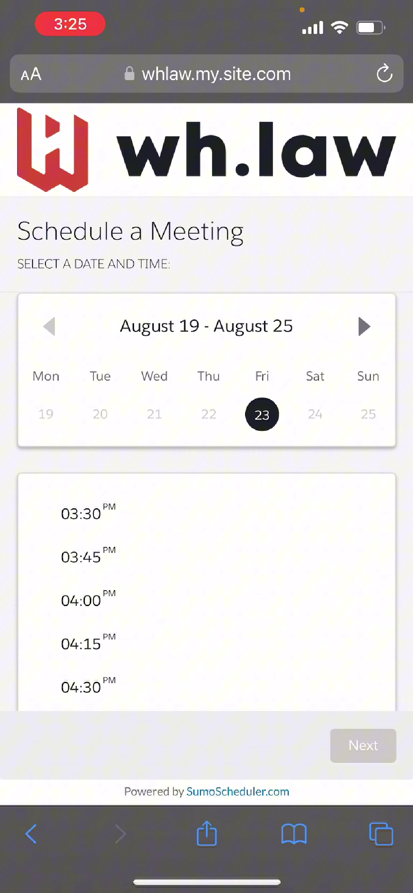
# Pick Tuesday, August 27 at 01:00 PM from the following week and continue.
pyautogui.click(364, 326)
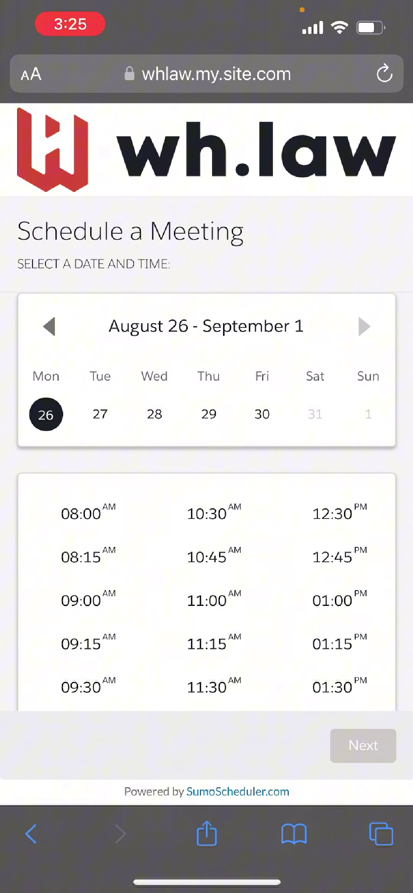
pyautogui.click(101, 414)
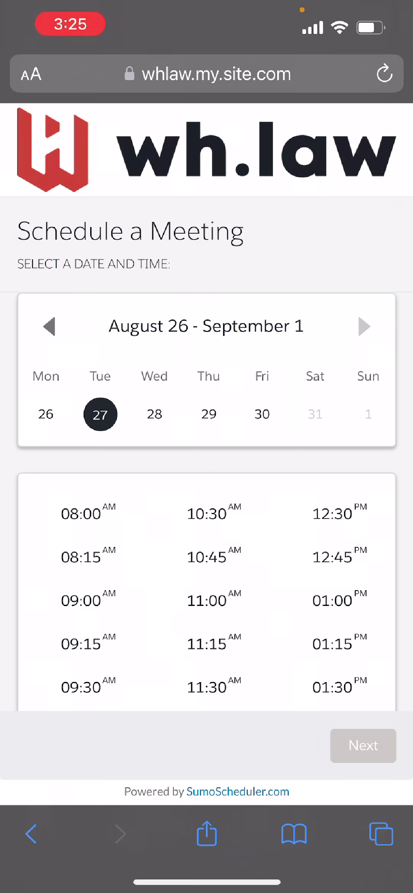
pyautogui.click(332, 601)
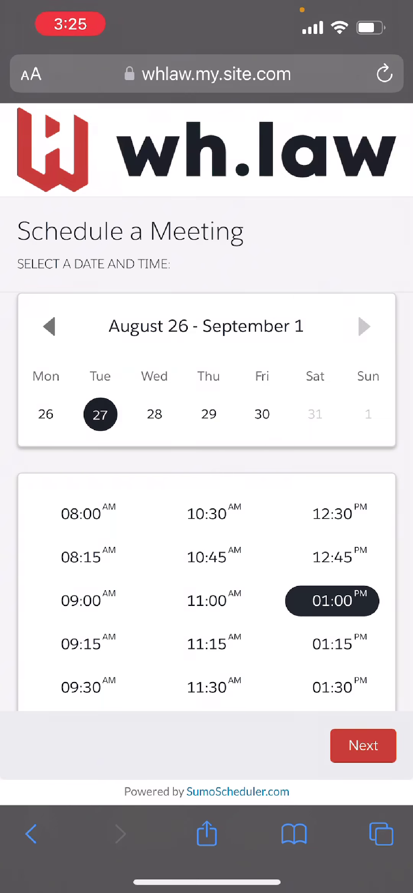
pyautogui.click(363, 746)
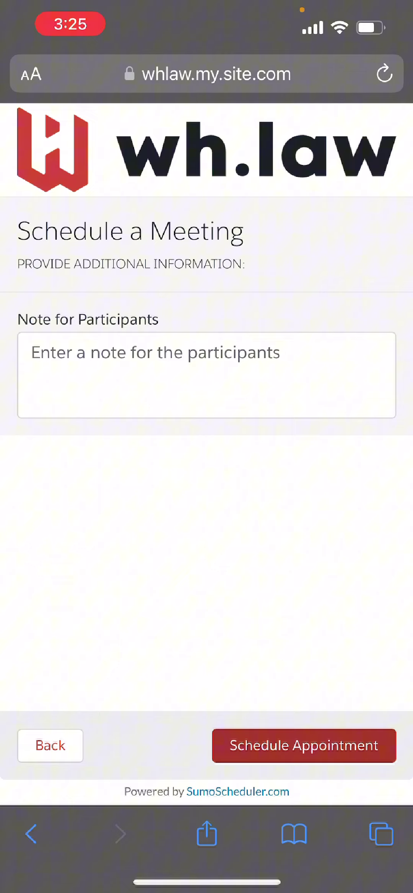
# Start writing the participant note about the sent financial documents.
pyautogui.click(207, 375)
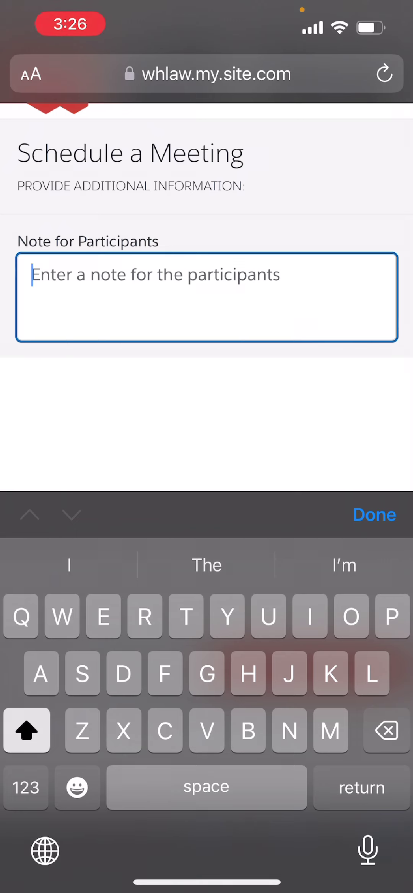
pyautogui.write('I ')
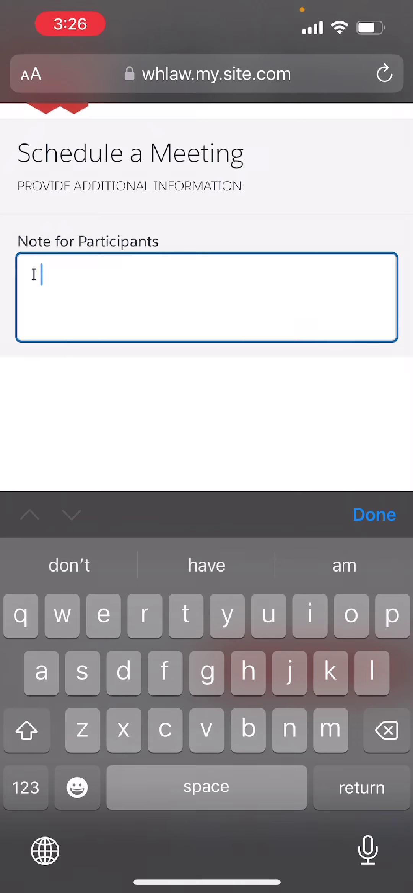
pyautogui.write('have sent over ')
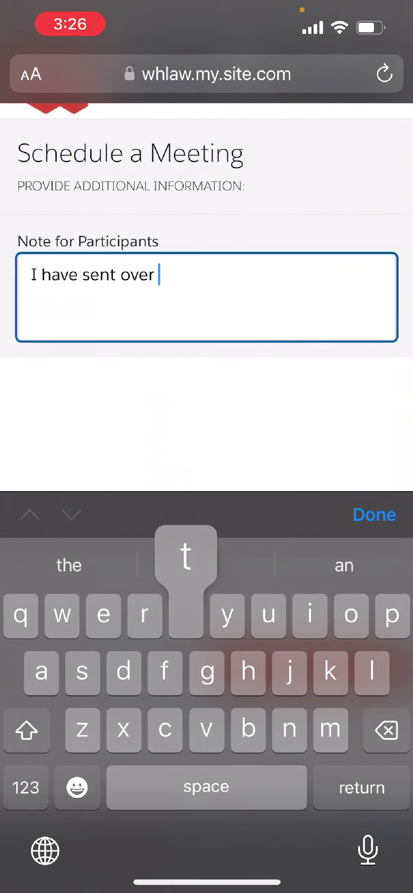
pyautogui.write('the fin')
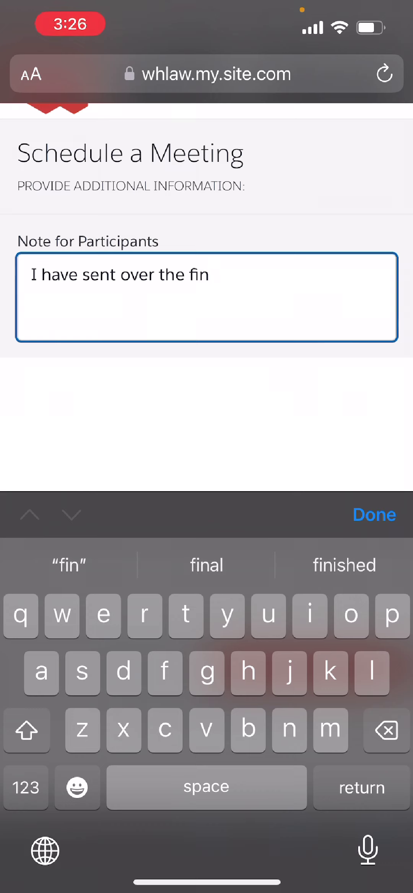
pyautogui.write('a')
pyautogui.write("ncial documents you asked for. I'd like to discuss ")
pyautogui.write('them with you further')
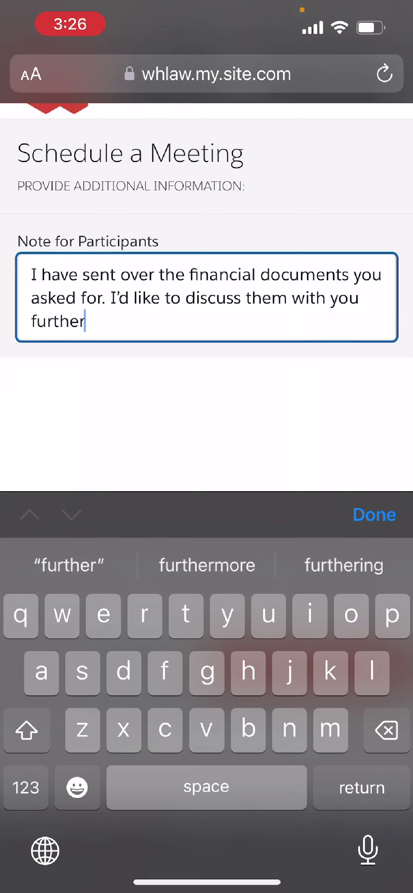
pyautogui.write('.')
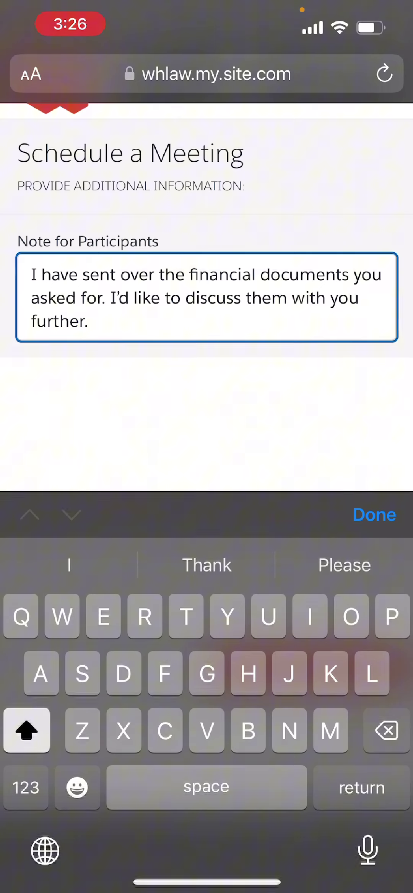
# Finish the participant note to book the Aug 27, 1:00 PM meeting.
pyautogui.click(375, 514)
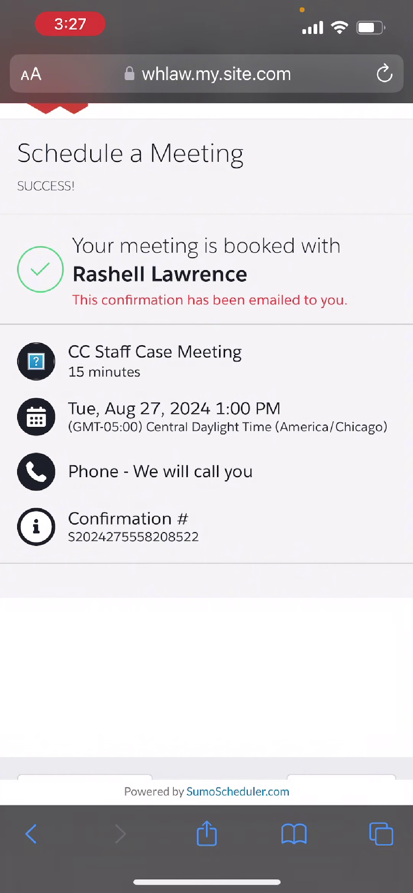
pyautogui.scroll(2, 207, 439)
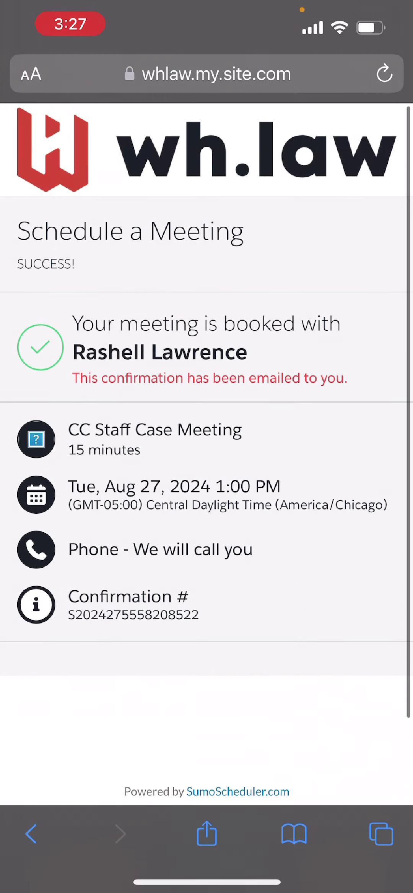